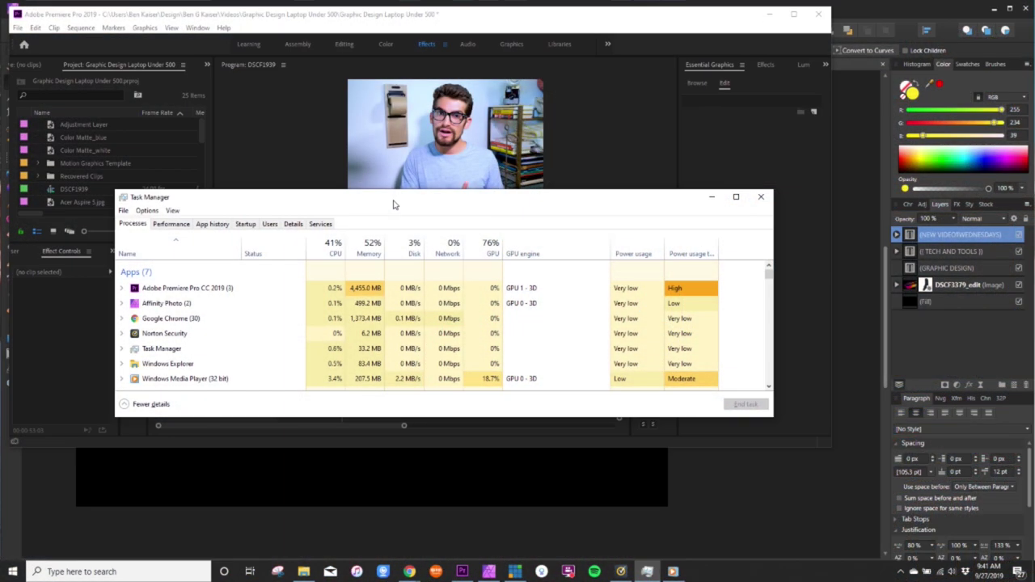
Step: Move the Task Manager window down so its app list sits over Premiere's timeline
left_click_drag(393, 202, 376, 135)
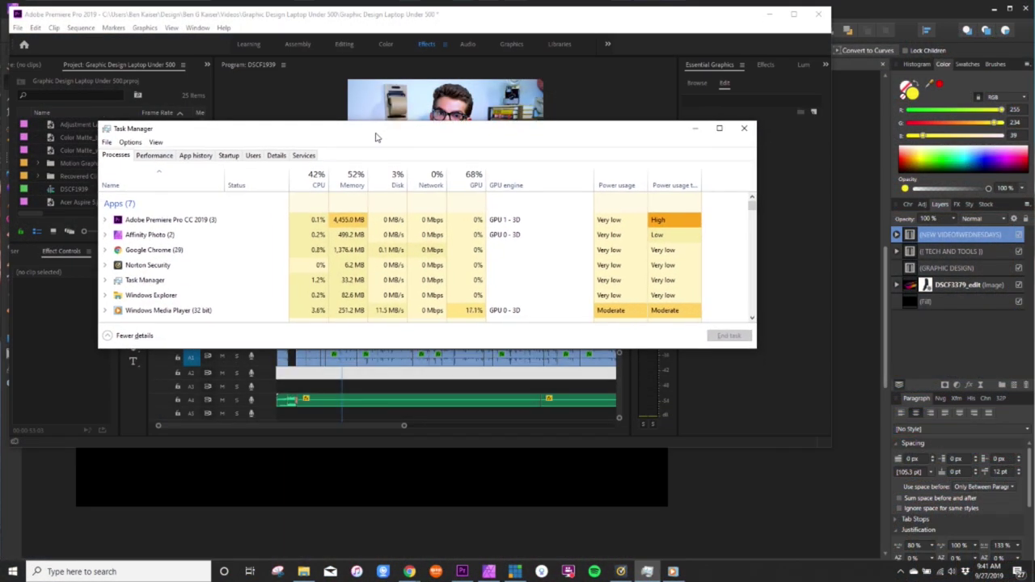
left_click_drag(408, 135, 369, 257)
left_click_drag(584, 246, 586, 207)
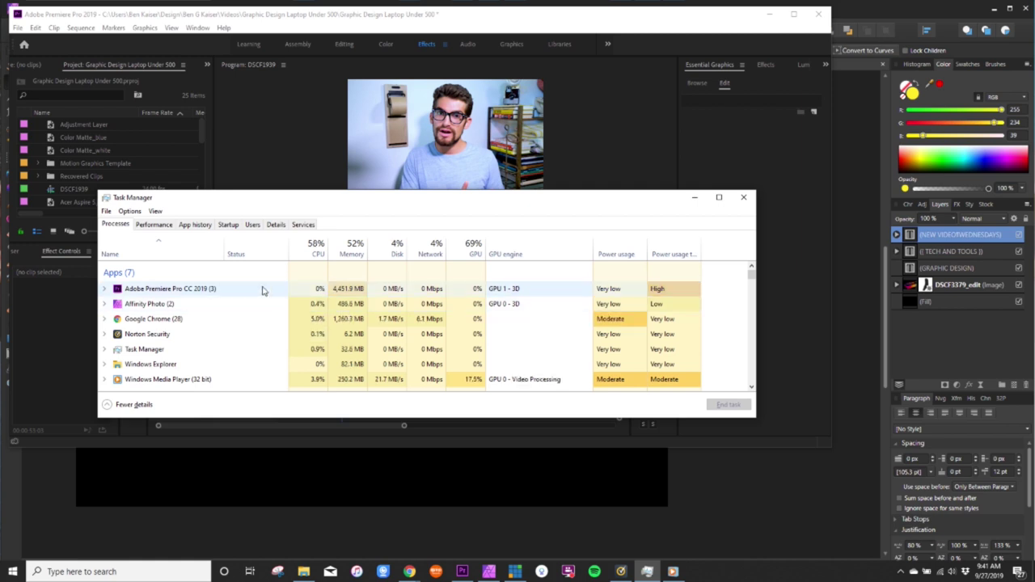
left_click(153, 225)
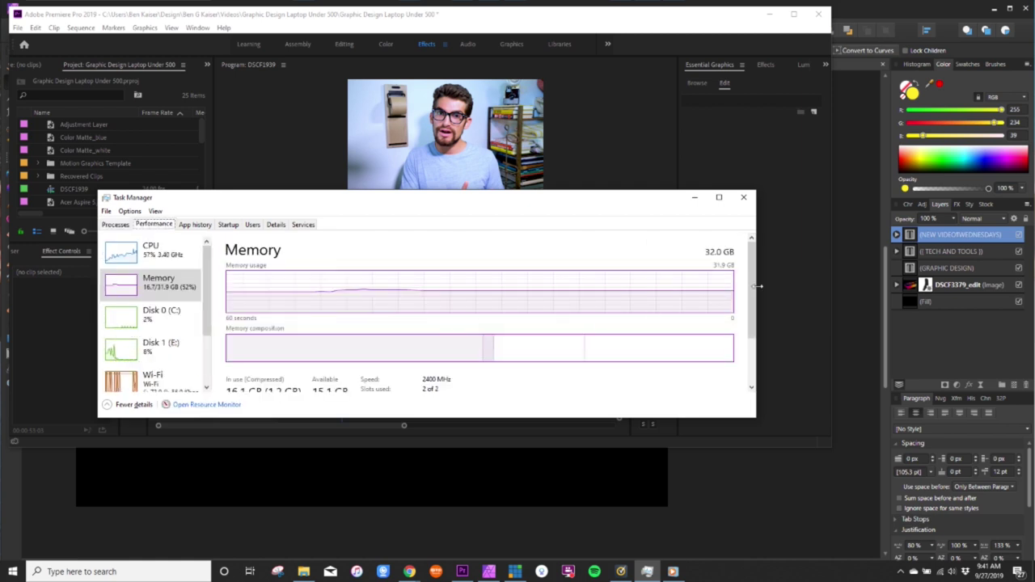
left_click_drag(756, 291, 754, 305)
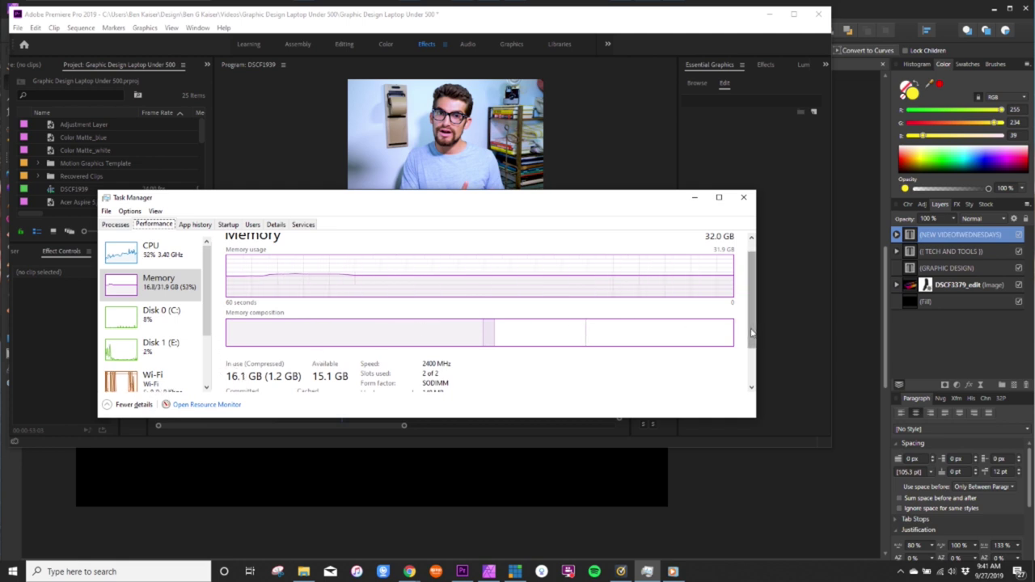
left_click_drag(750, 335, 751, 307)
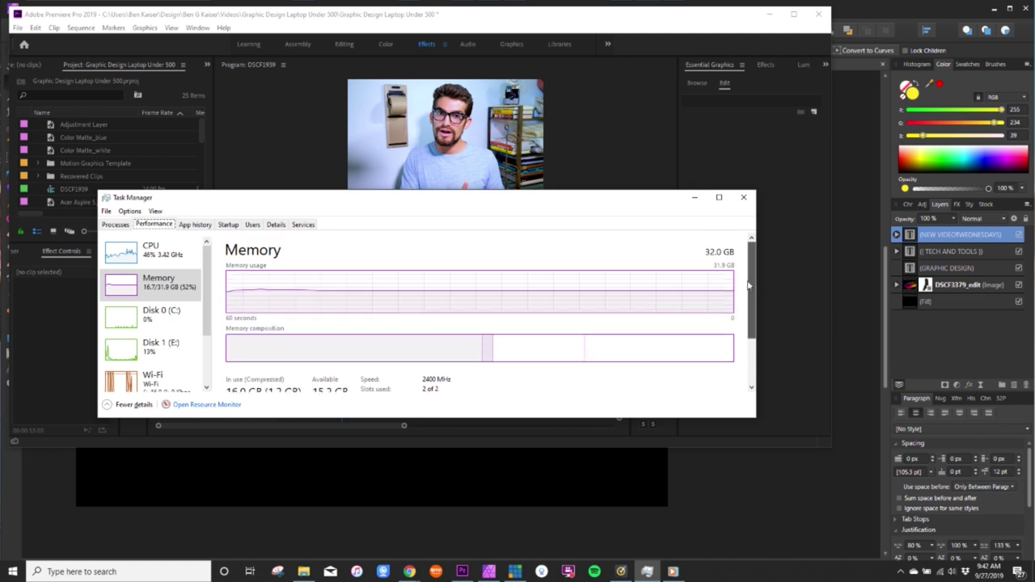
left_click(116, 225)
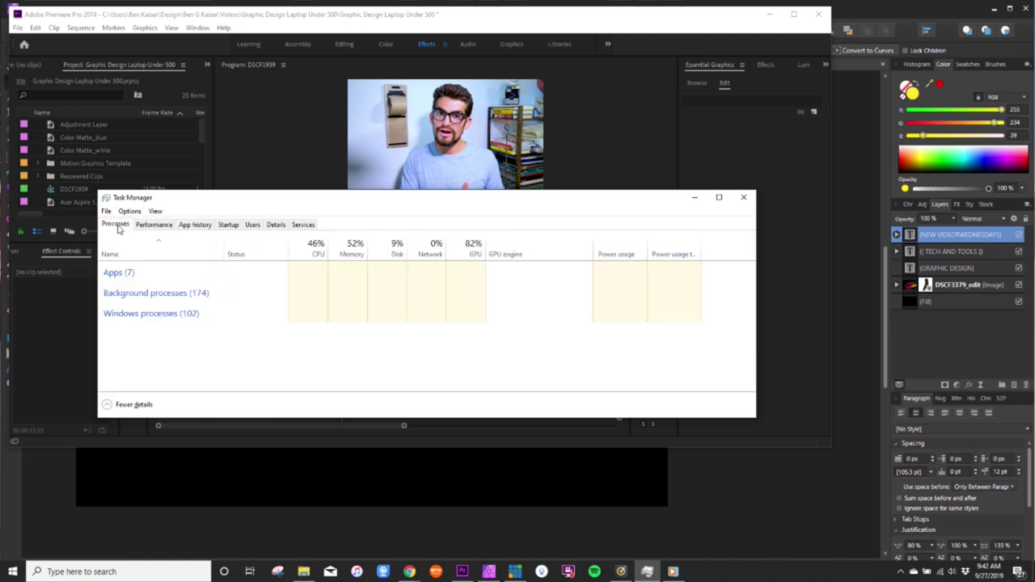
left_click_drag(254, 205, 249, 187)
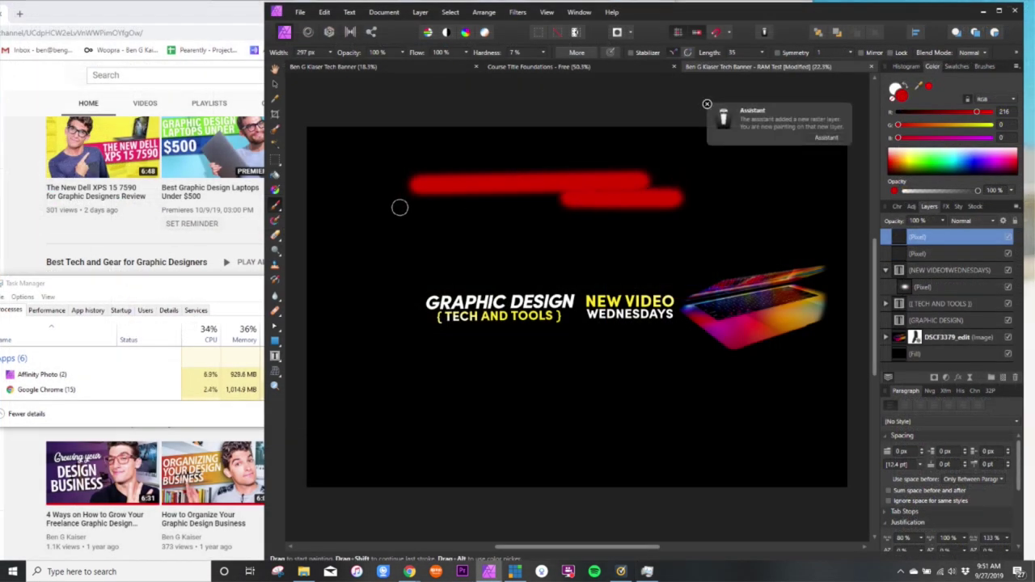
Step: Paint a long red stroke across the banner and a curved red hook below the title
left_click_drag(404, 239, 799, 220)
mouse_move(477, 379)
left_mouse_down()
mouse_move(483, 395)
mouse_move(619, 409)
left_mouse_up()
left_click_drag(453, 352, 578, 400)
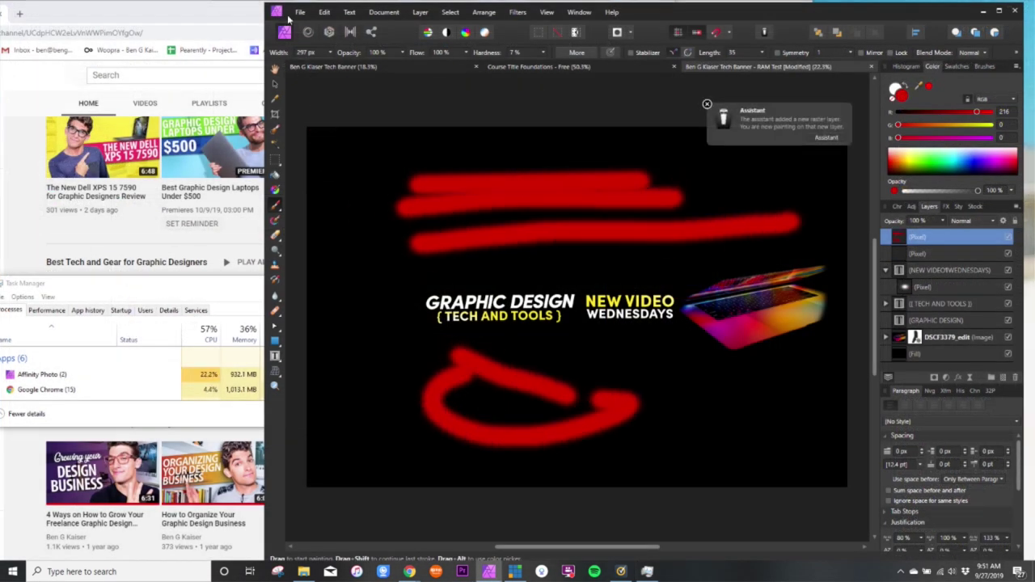
Step: Place the MacBook Pro thumbnail image at the banner's upper left via File > Place
left_click(300, 12)
left_click(155, 118)
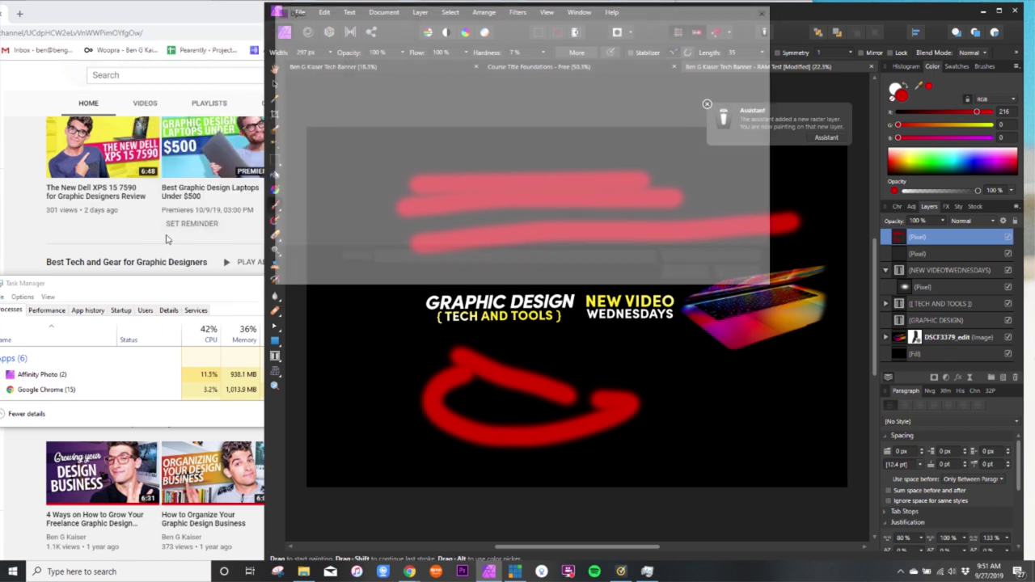
left_click(689, 275)
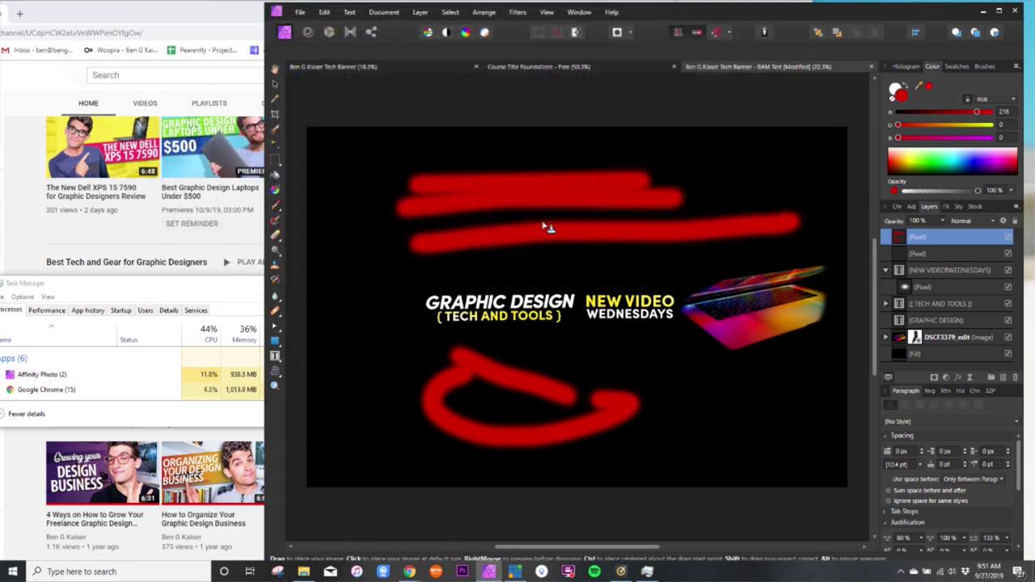
left_click_drag(378, 189, 591, 307)
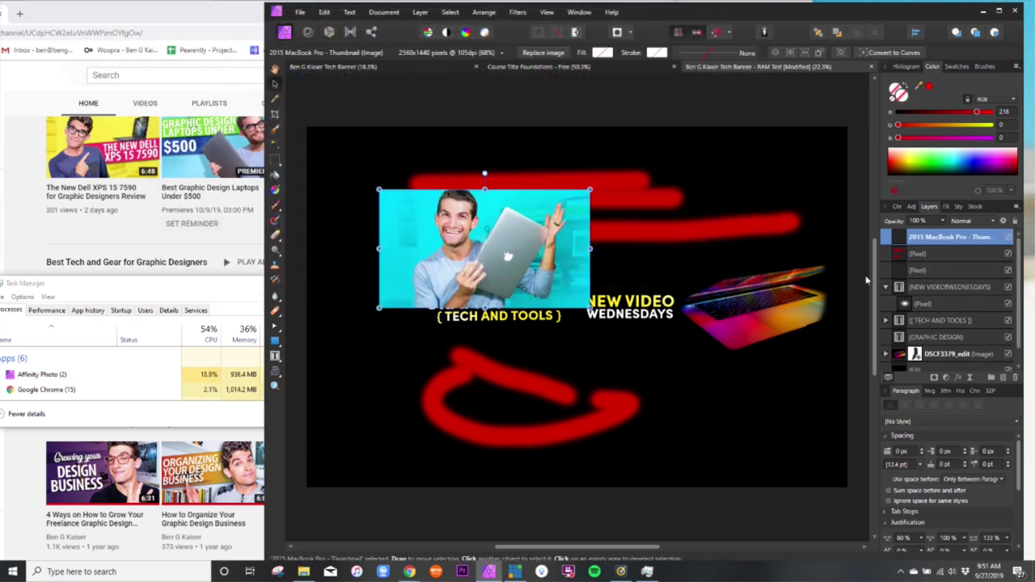
Step: Add a mask to the MacBook photo layer and brush away its lower edge to reveal GRAPHIC DESIGN
left_click(935, 377)
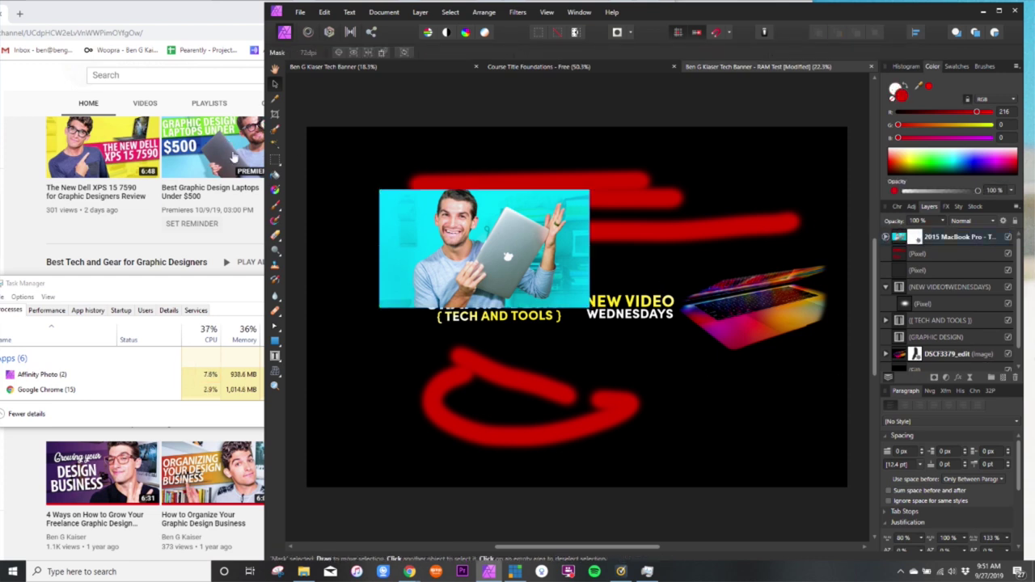
left_click(275, 204)
mouse_move(615, 285)
left_mouse_down()
mouse_move(596, 283)
mouse_move(552, 310)
mouse_move(514, 310)
left_mouse_up()
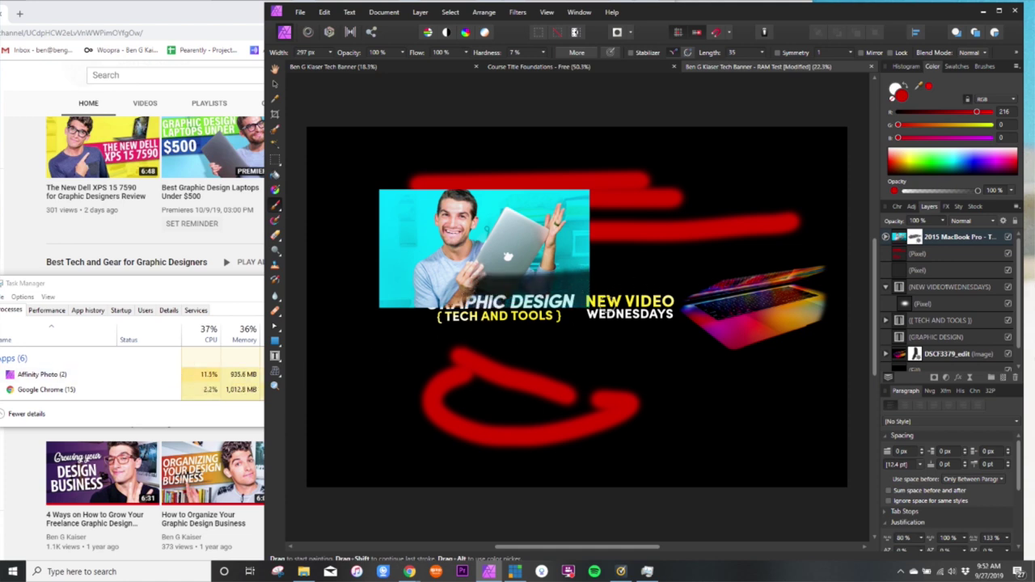
Step: Brush on the mask over the photo's lower-left edge, the laptop, and the photo's bottom area
mouse_move(501, 298)
left_mouse_down()
mouse_move(409, 293)
mouse_move(377, 306)
left_mouse_up()
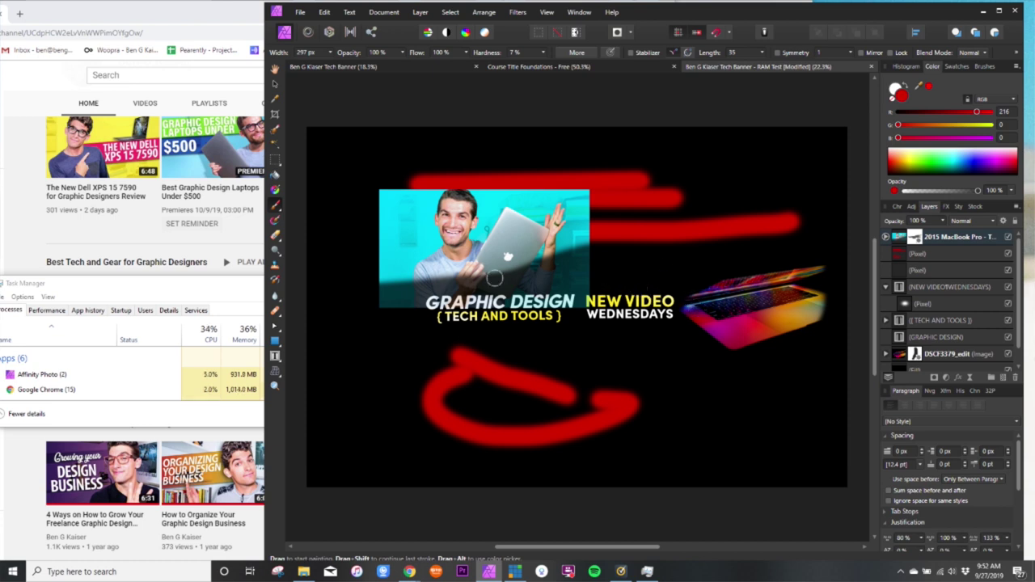
left_click_drag(473, 257, 504, 232)
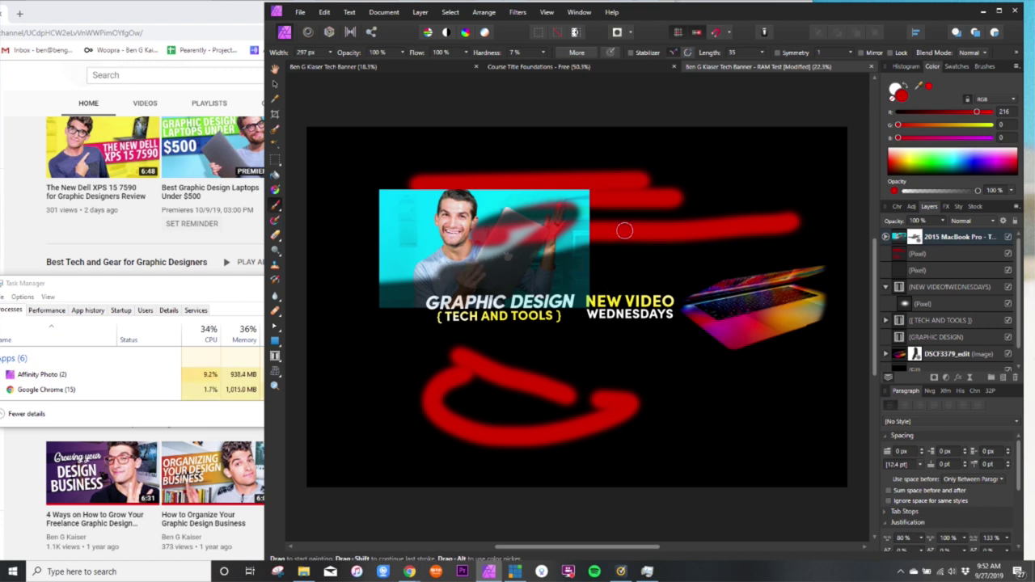
mouse_move(567, 239)
left_mouse_down()
mouse_move(486, 249)
mouse_move(473, 267)
left_mouse_up()
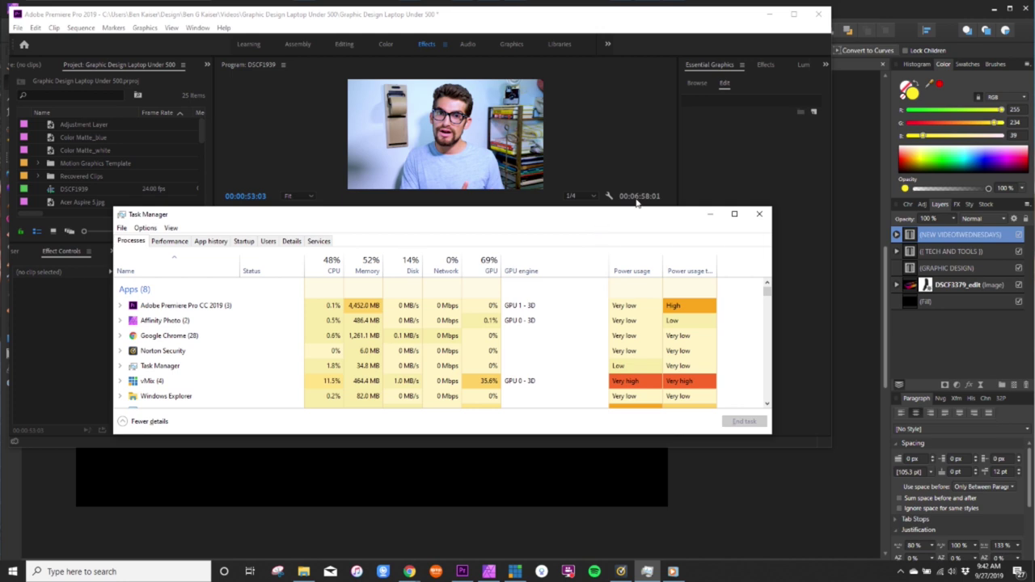
Step: Move Task Manager to the top right, then shift the two V5 graphics clips slightly earlier
left_click_drag(384, 220, 940, 23)
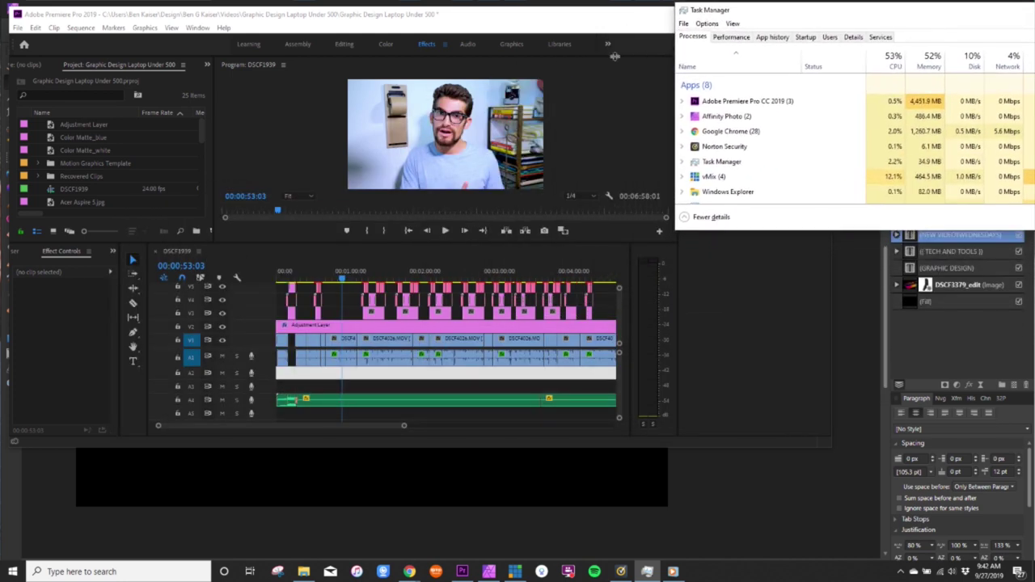
left_click(641, 56)
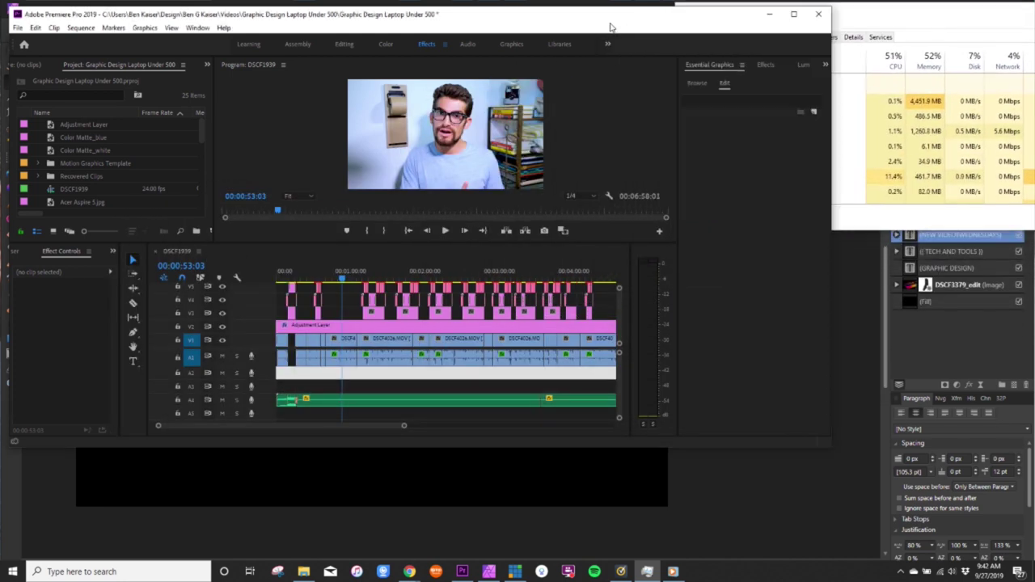
left_click(350, 290)
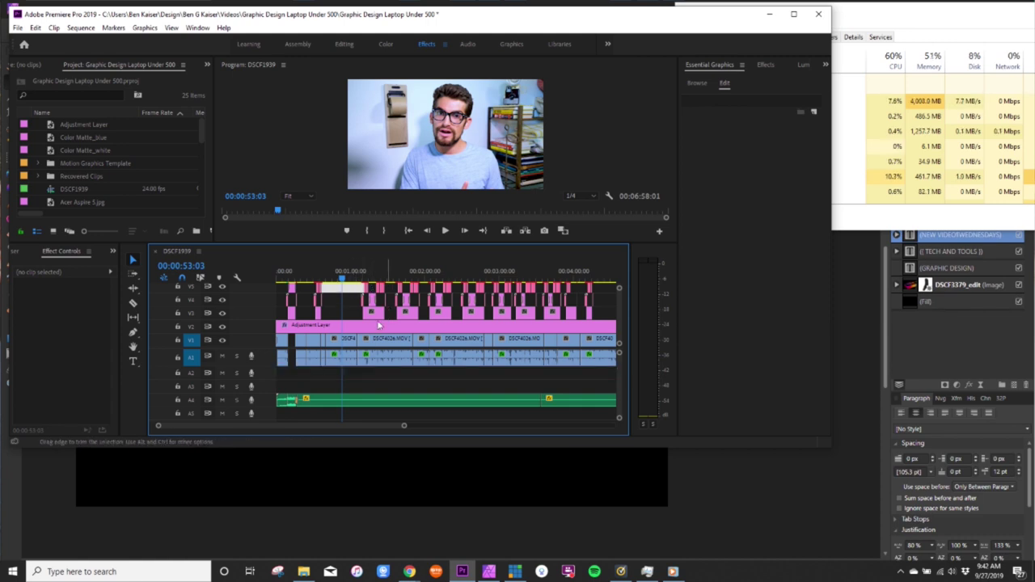
left_click_drag(439, 241, 439, 185)
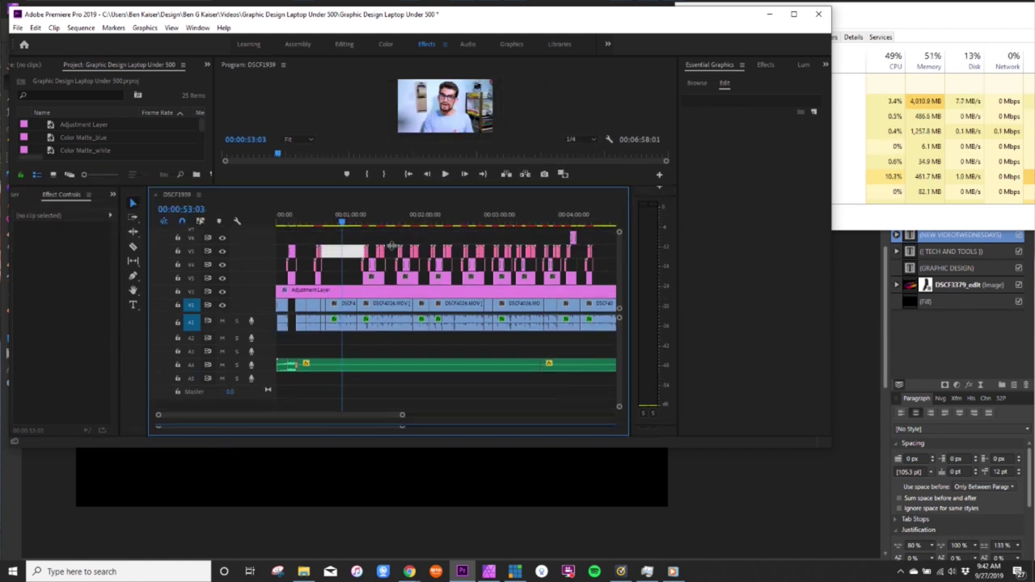
mouse_move(350, 245)
left_mouse_down()
mouse_move(384, 258)
mouse_move(353, 258)
left_mouse_up()
left_click(778, 165)
Step: Browse the Essential Graphics templates, then play the sequence to about 00:01:06:21
left_click(697, 83)
left_click_drag(738, 221, 443, 242)
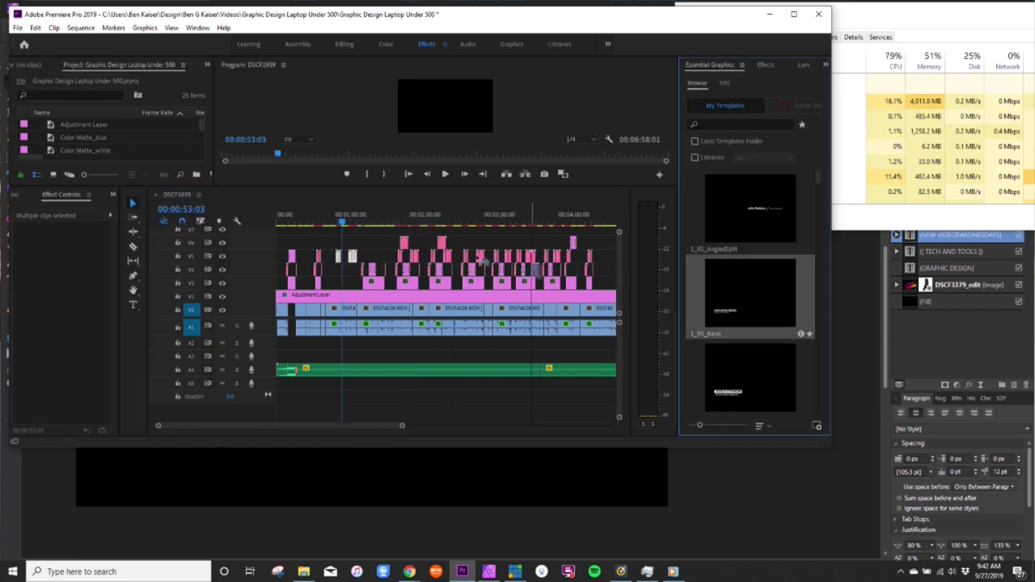
left_click(343, 224)
key("space")
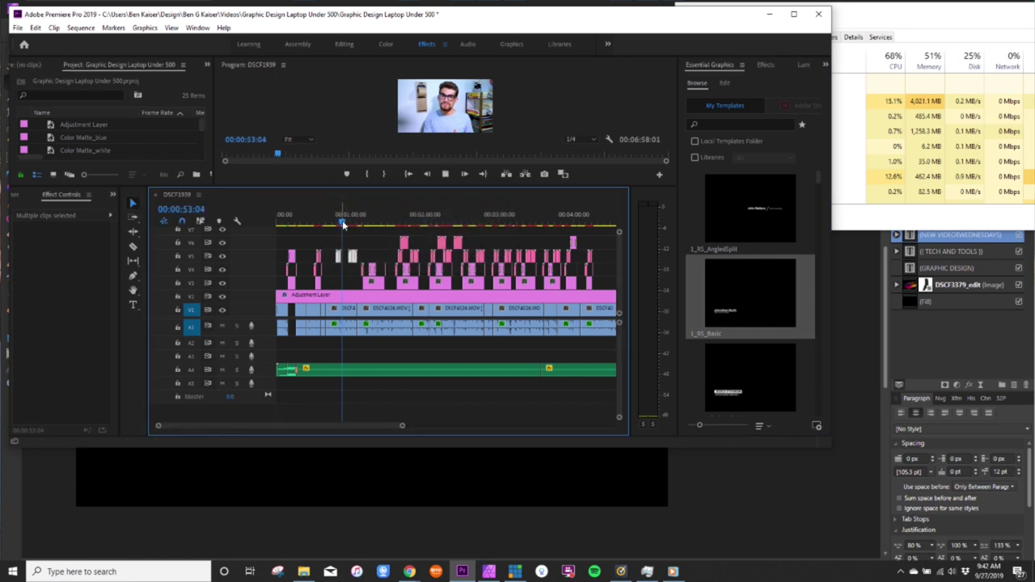
key("XF86AudioLowerVolume")
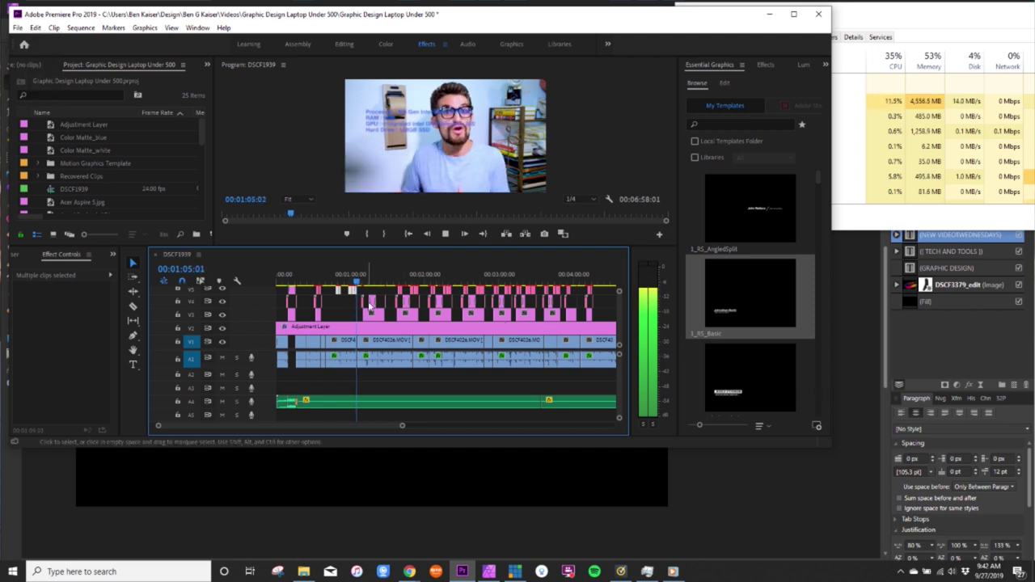
left_click(378, 372)
Step: Render the sequence's video previews with Enter and centre Task Manager to watch memory
key("Return")
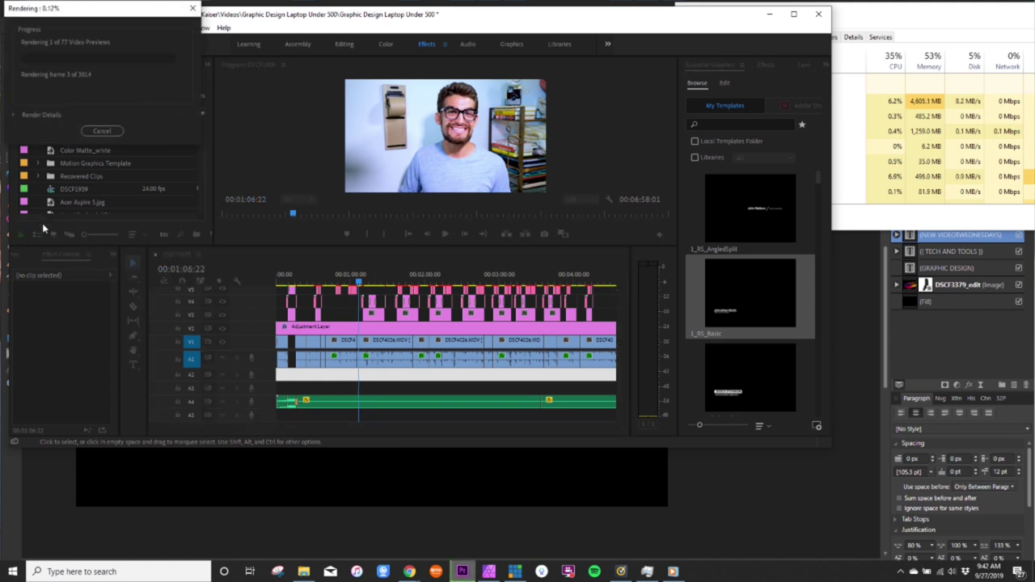
left_click_drag(894, 20, 403, 118)
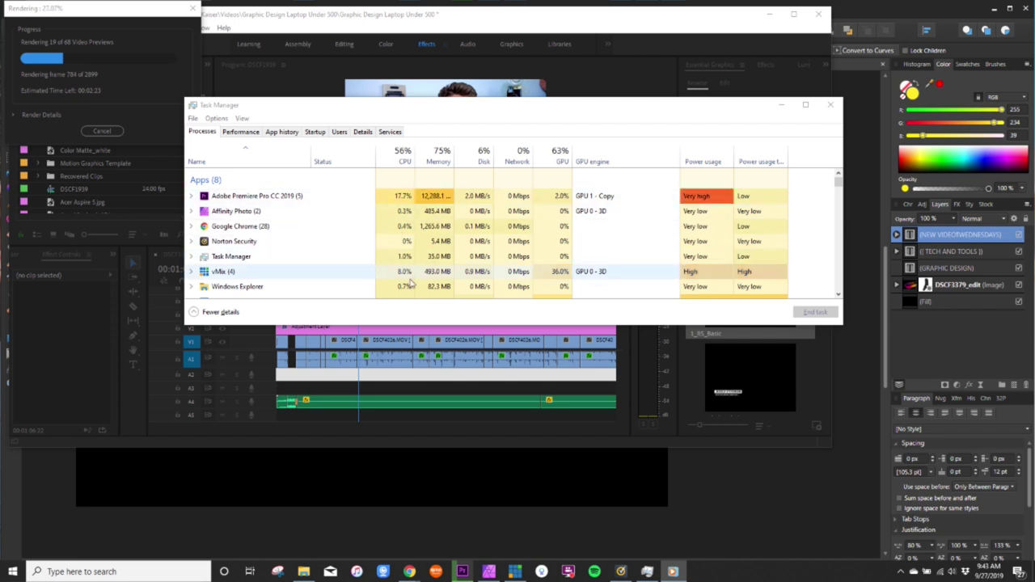
left_click(246, 135)
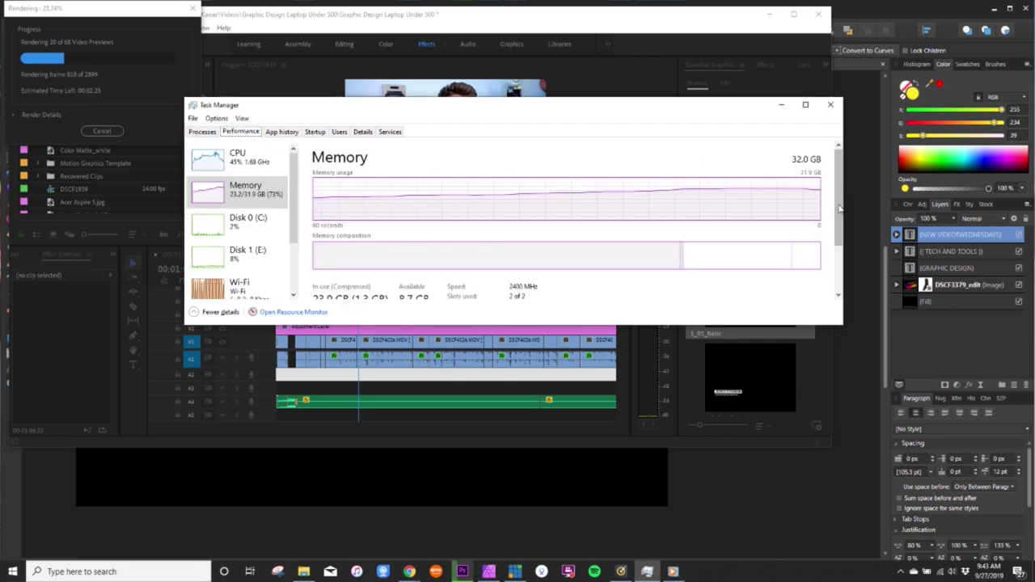
scroll(839, 208, "down", 1)
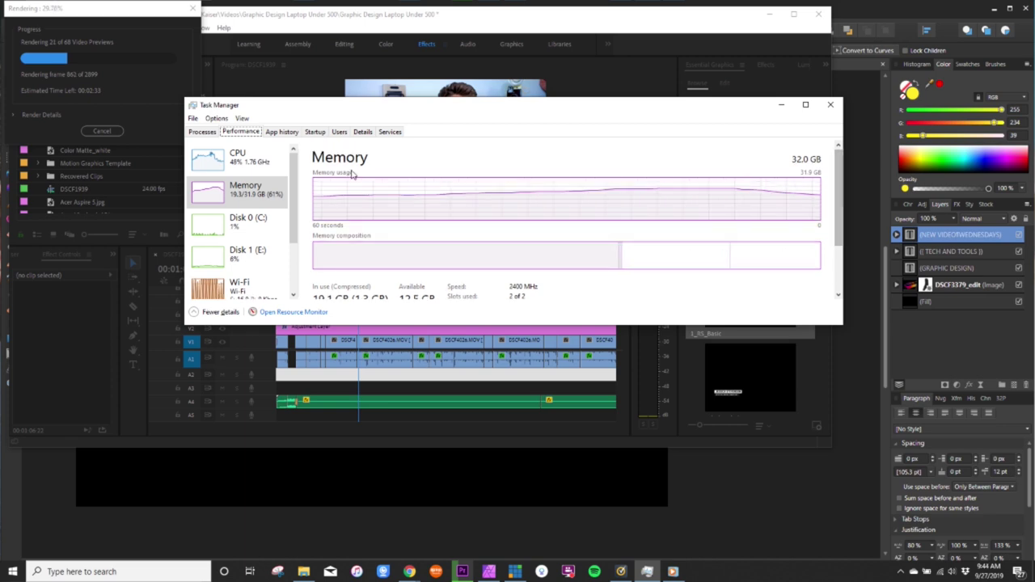
left_click(202, 132)
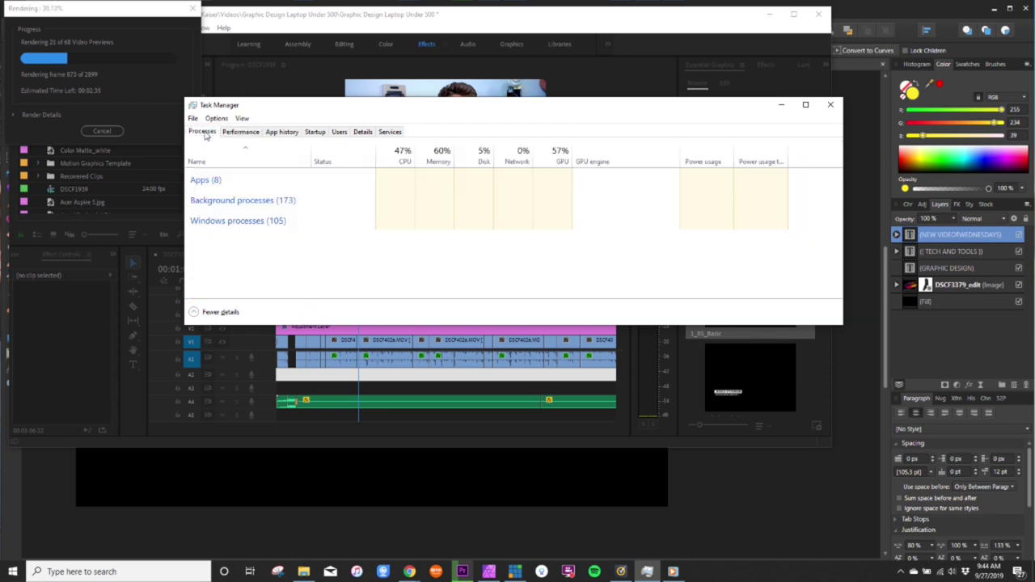